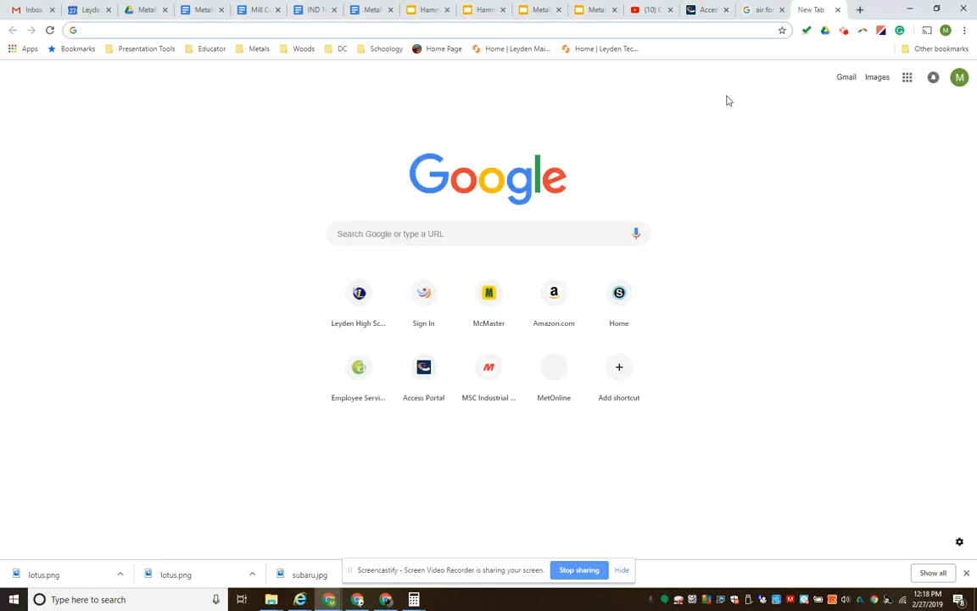
- Search the web for "air force logo" and browse the image results
{"action": "type", "text": "air for"}
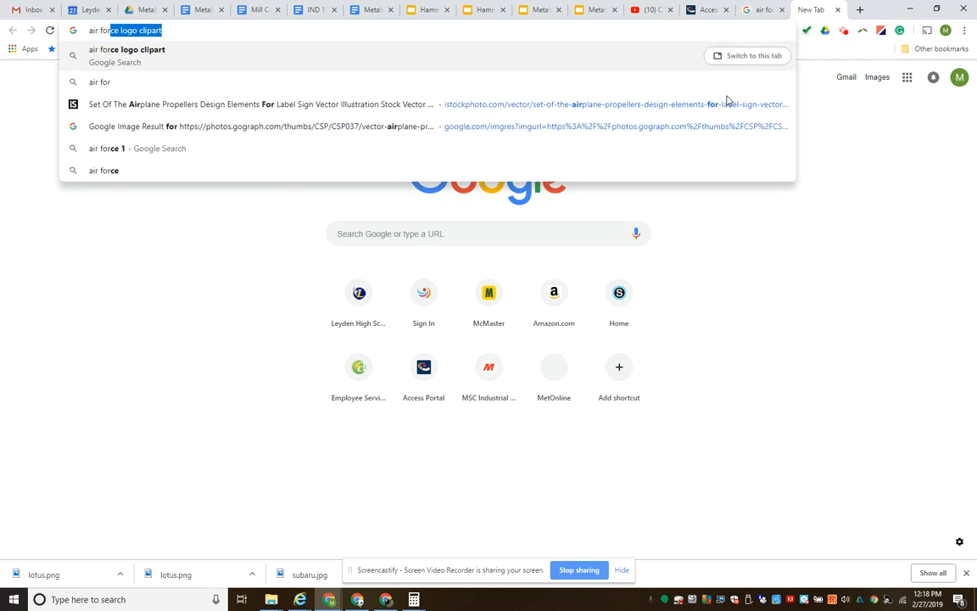
{"action": "type", "text": "celogo"}
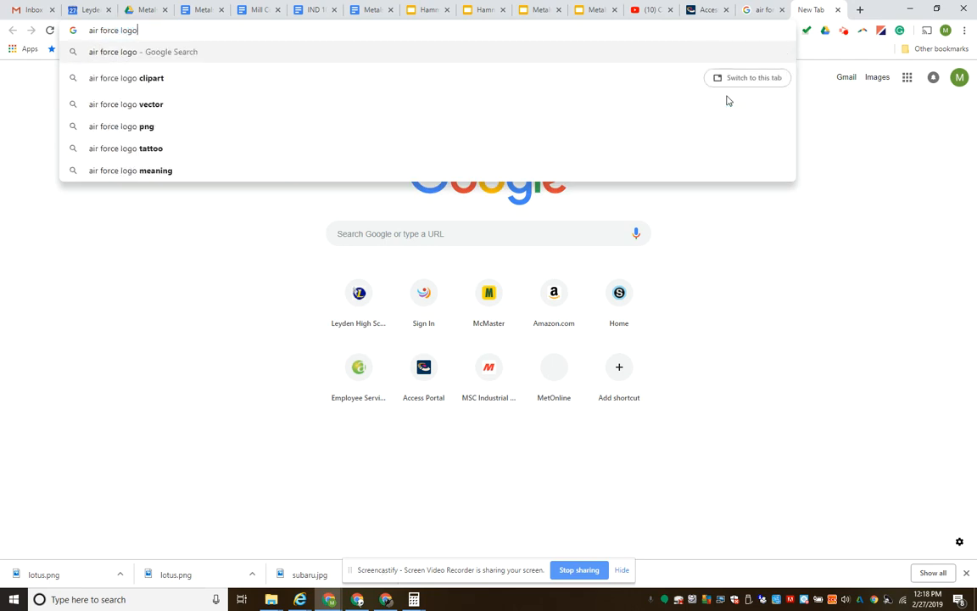
{"action": "key", "text": "Return"}
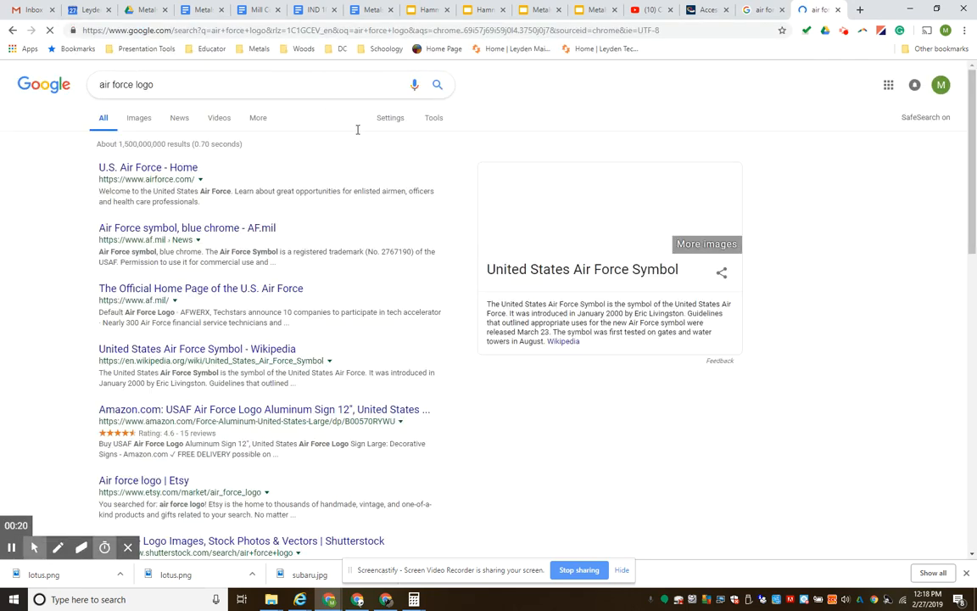
{"action": "left_click", "coordinate": [139, 122]}
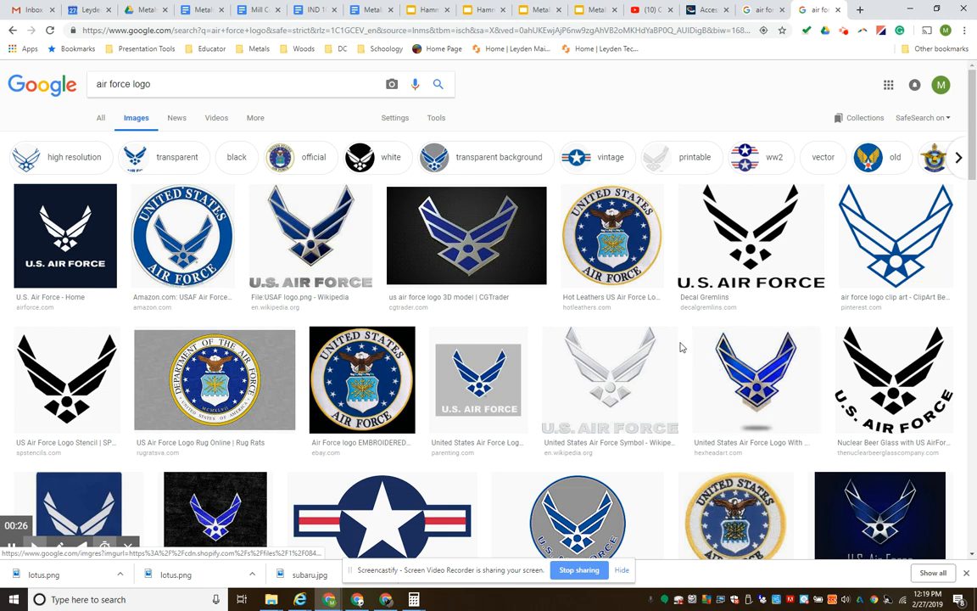
{"action": "scroll", "coordinate": [622, 327], "scroll_direction": "down", "scroll_amount": 1}
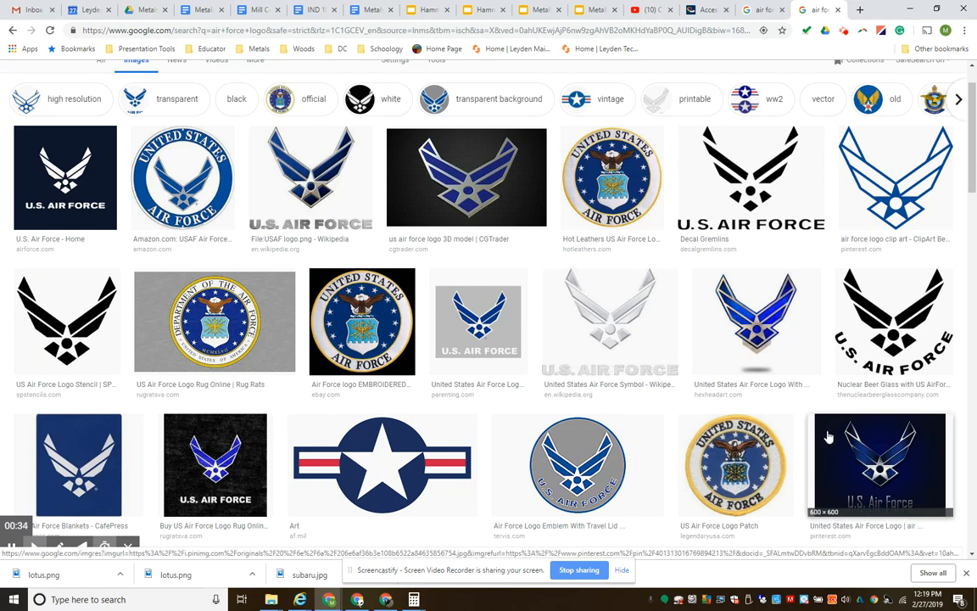
{"action": "scroll", "coordinate": [709, 363], "scroll_direction": "down", "scroll_amount": 1}
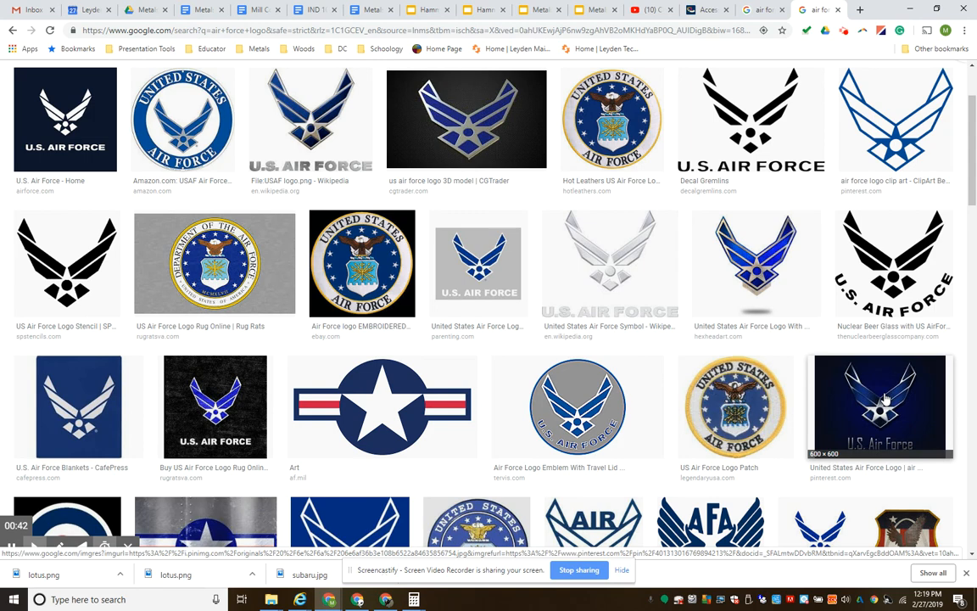
{"action": "scroll", "coordinate": [820, 366], "scroll_direction": "up", "scroll_amount": 2}
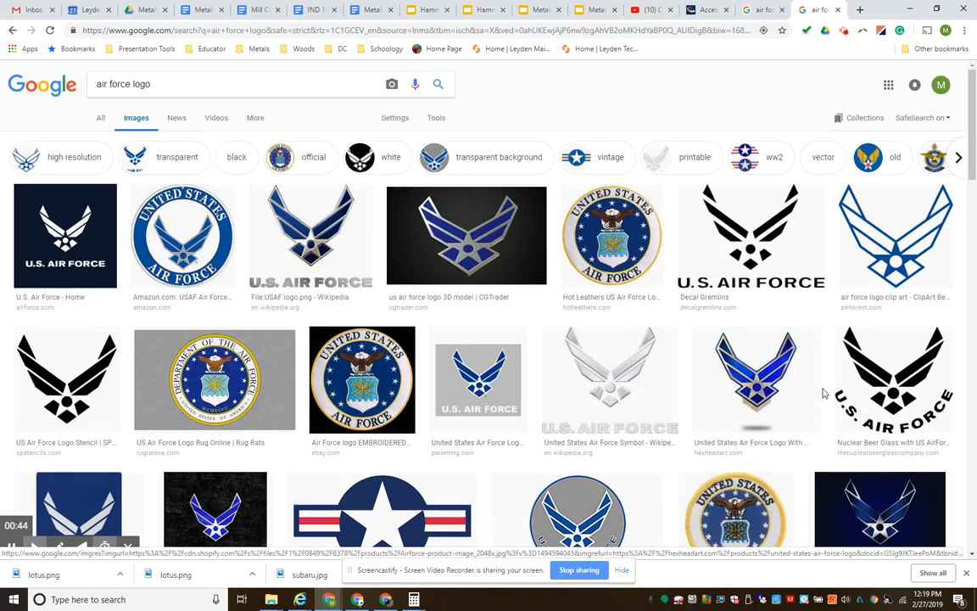
- Refine the image search to "air force logo clipart"
{"action": "left_click", "coordinate": [180, 82]}
{"action": "type", "text": "clipart"}
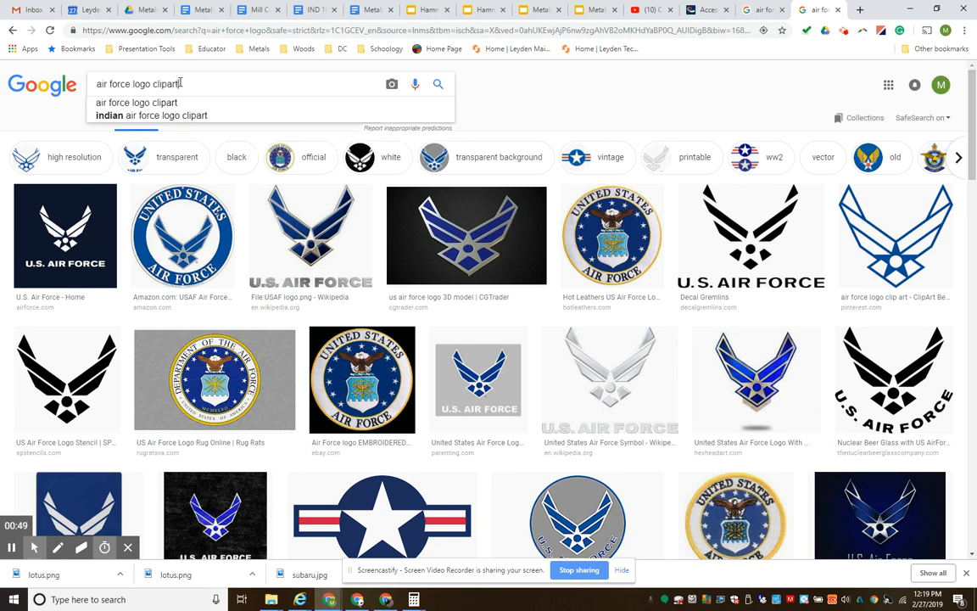
{"action": "key", "text": "BackSpace"}
{"action": "key", "text": "BackSpace"}
{"action": "key", "text": "BackSpace"}
{"action": "key", "text": "BackSpace"}
{"action": "key", "text": "BackSpace"}
{"action": "key", "text": "BackSpace"}
{"action": "type", "text": "blac"}
{"action": "key", "text": "BackSpace"}
{"action": "key", "text": "BackSpace"}
{"action": "key", "text": "BackSpace"}
{"action": "key", "text": "BackSpace"}
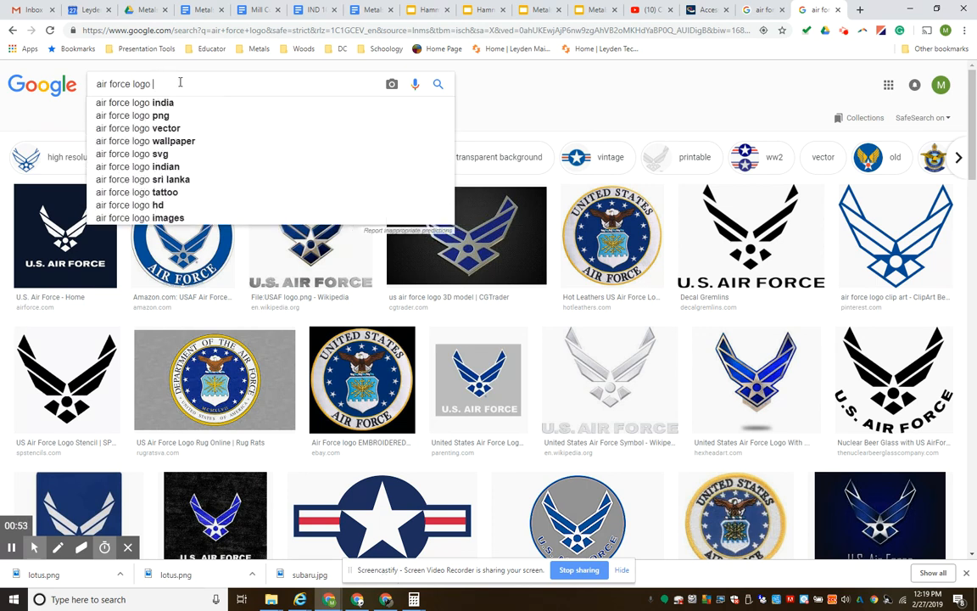
{"action": "type", "text": "sket"}
{"action": "key", "text": "BackSpace"}
{"action": "key", "text": "BackSpace"}
{"action": "key", "text": "BackSpace"}
{"action": "key", "text": "BackSpace"}
{"action": "type", "text": "clipart"}
{"action": "key", "text": "Return"}
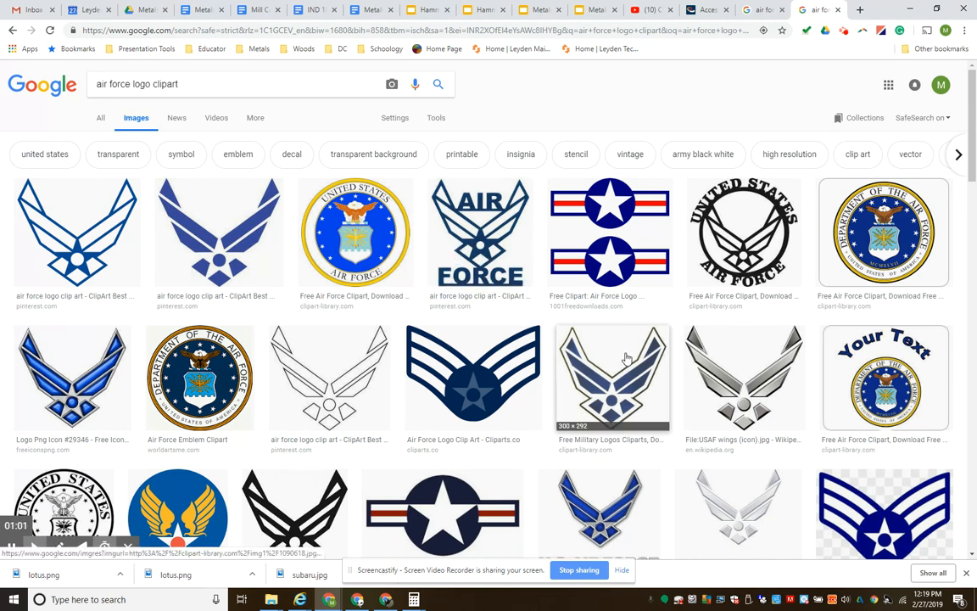
- Browse the clipart results for a simple logo, preview the grey USAF wings icon image and close the preview
{"action": "scroll", "coordinate": [630, 318], "scroll_direction": "down", "scroll_amount": 1}
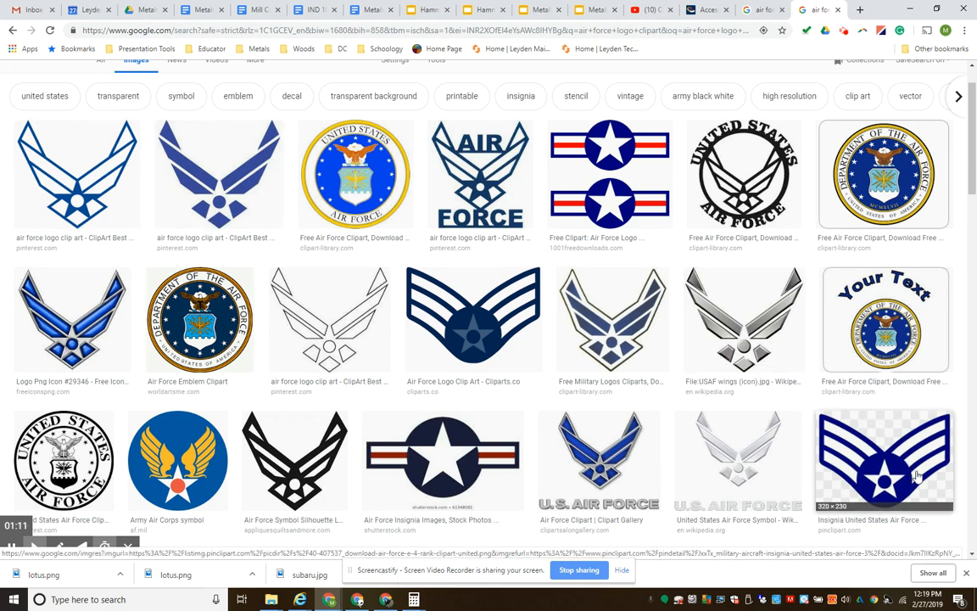
{"action": "scroll", "coordinate": [707, 274], "scroll_direction": "up", "scroll_amount": 1}
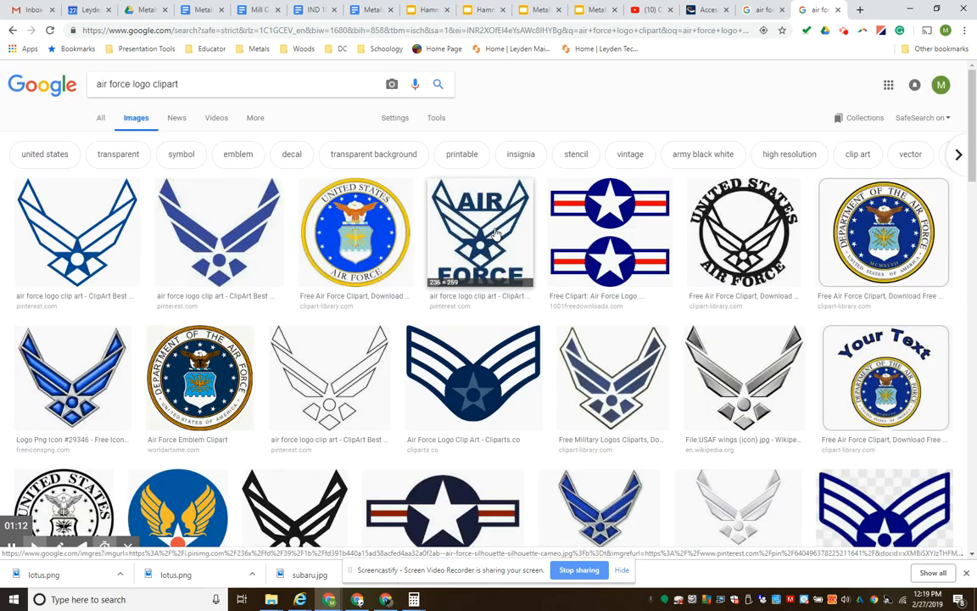
{"action": "scroll", "coordinate": [298, 290], "scroll_direction": "down", "scroll_amount": 1}
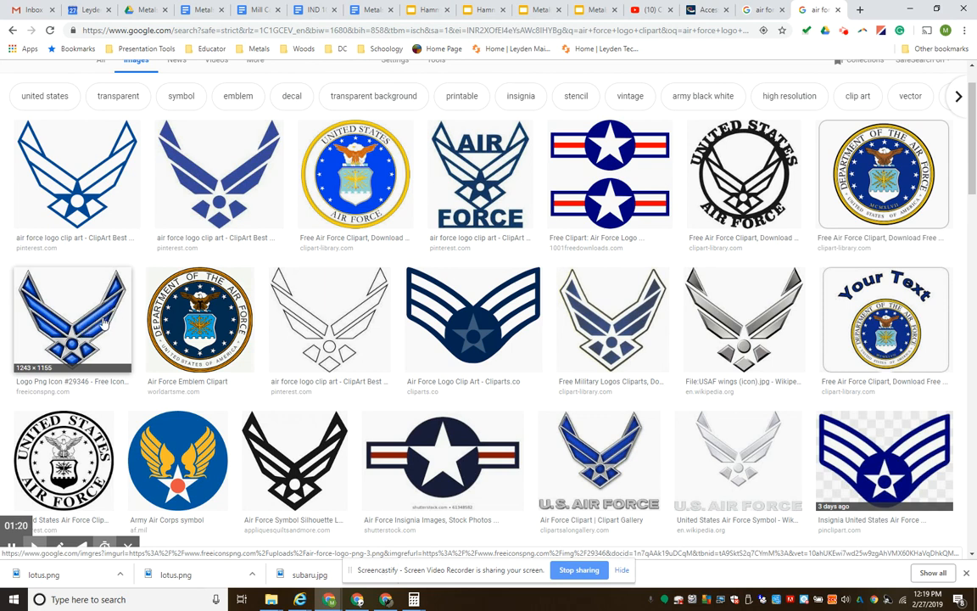
{"action": "left_click", "coordinate": [734, 316]}
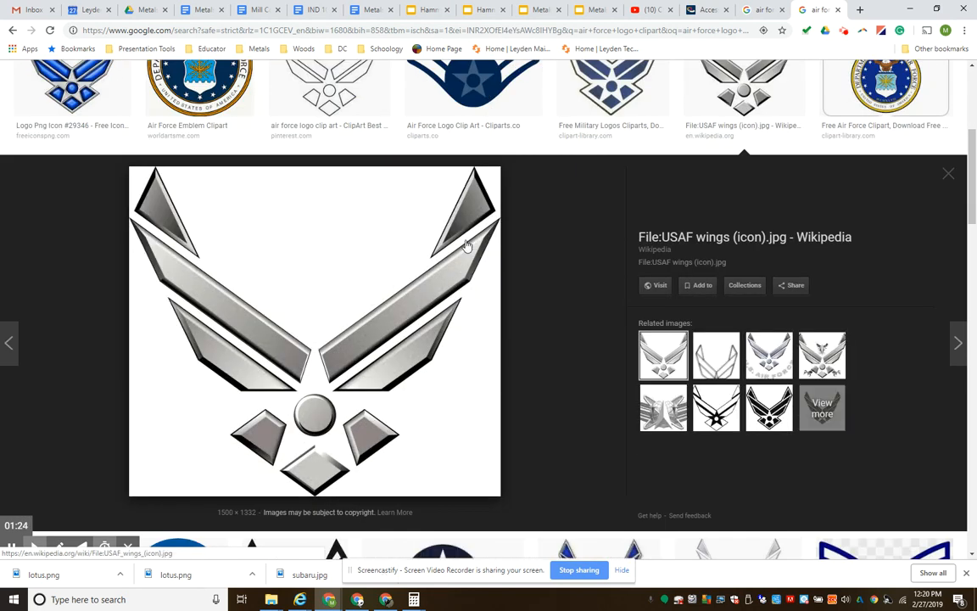
{"action": "left_click", "coordinate": [949, 174]}
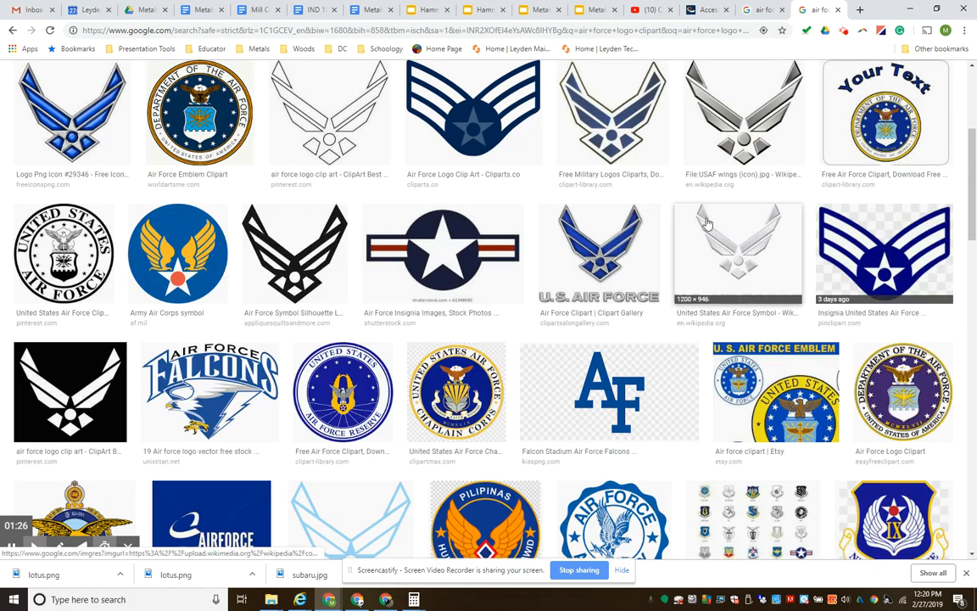
{"action": "scroll", "coordinate": [722, 244], "scroll_direction": "up", "scroll_amount": 3}
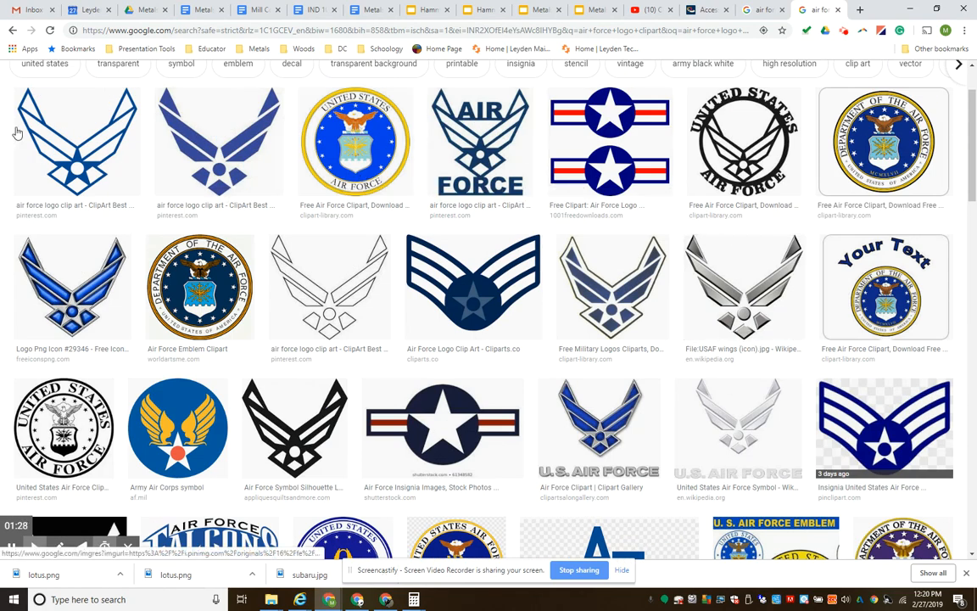
{"action": "scroll", "coordinate": [86, 199], "scroll_direction": "up", "scroll_amount": 1}
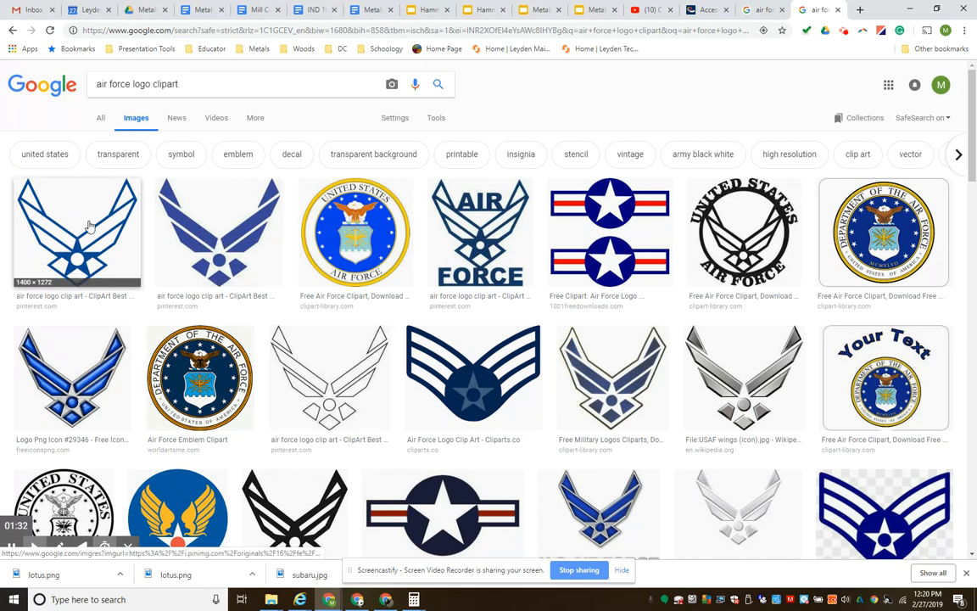
- Open the solid blue Air Force wings clipart and save it to Downloads as a JPEG named "air force"
{"action": "left_click", "coordinate": [238, 243]}
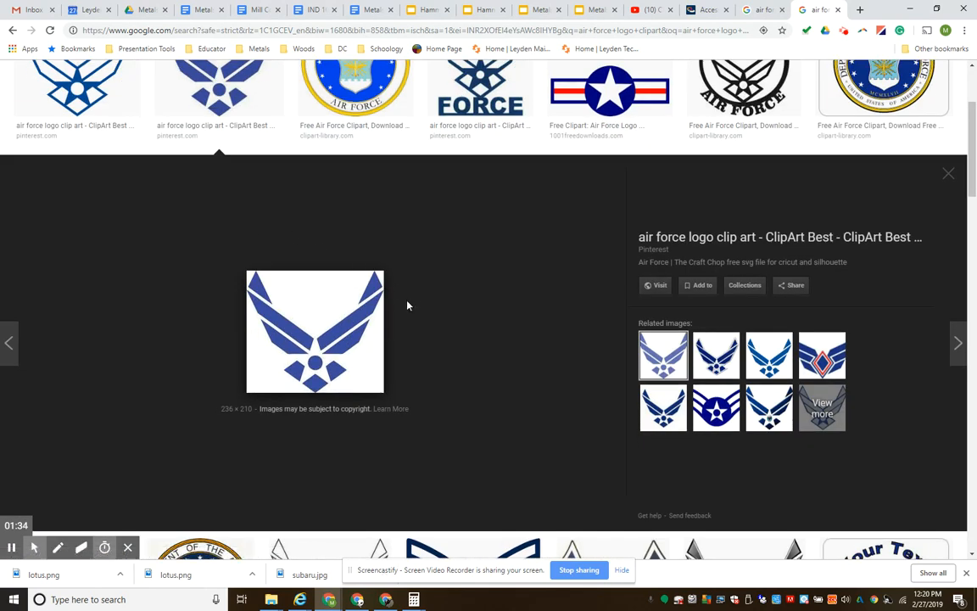
{"action": "right_click", "coordinate": [338, 319]}
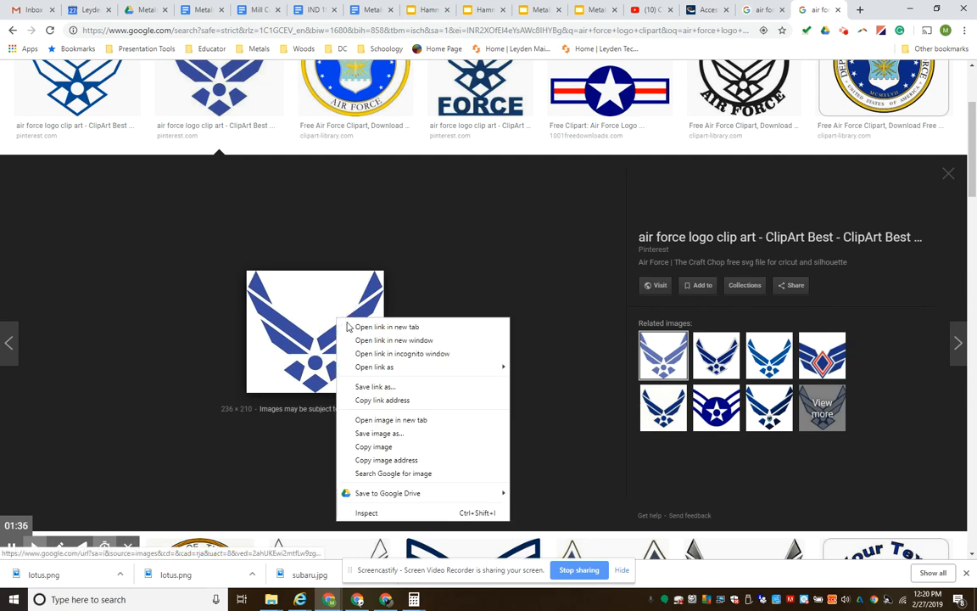
{"action": "left_click", "coordinate": [397, 434]}
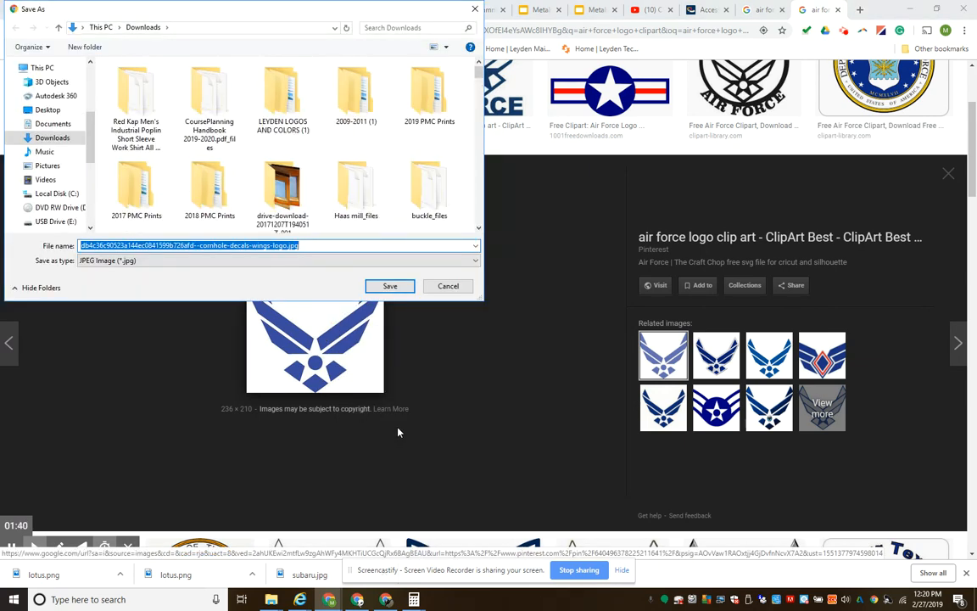
{"action": "type", "text": "air force"}
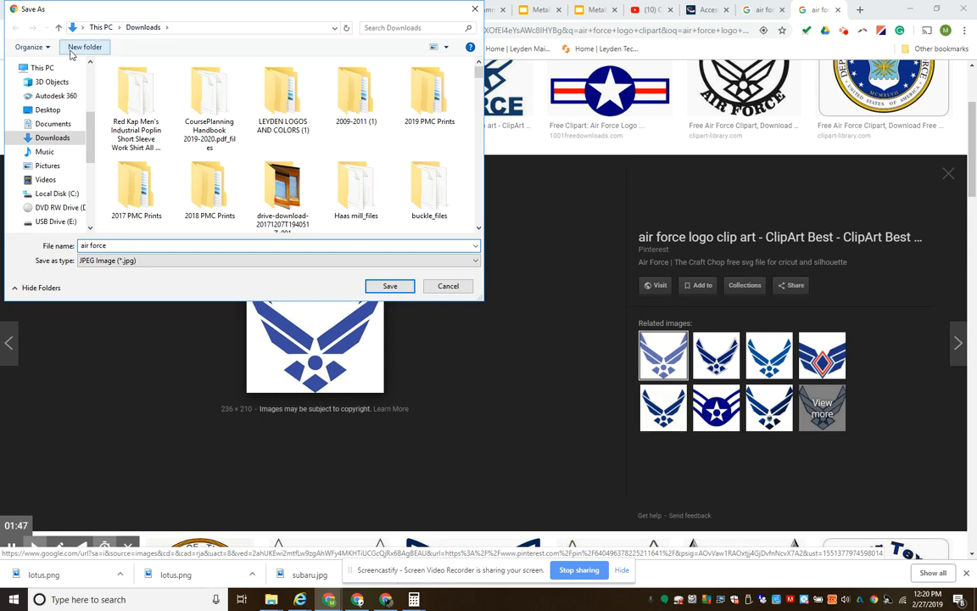
{"action": "left_click", "coordinate": [390, 286]}
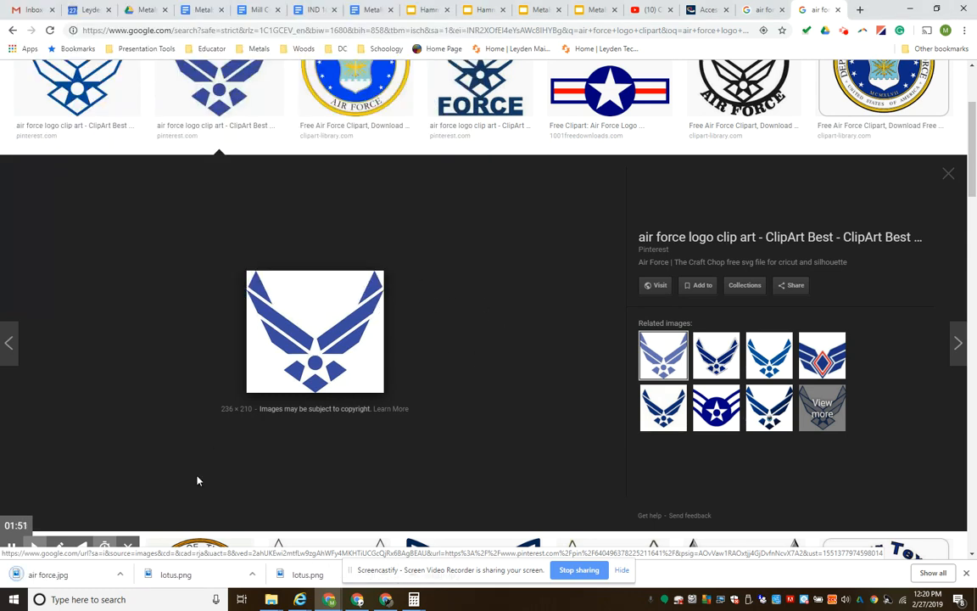
- Switch to the VCarve Pro remote session and choose air force.jpg from Downloads as the file to upload
{"action": "left_click", "coordinate": [707, 10]}
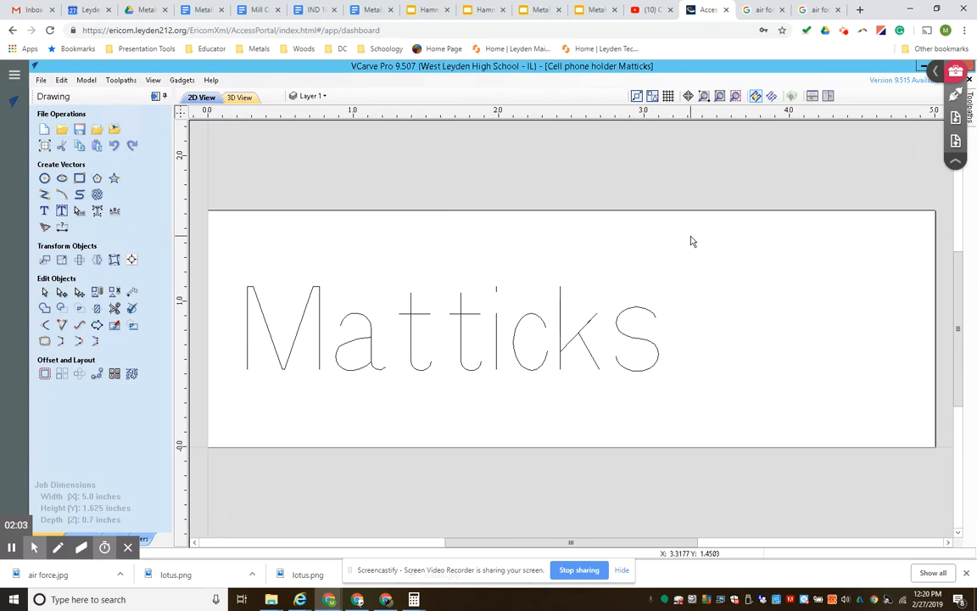
{"action": "left_click", "coordinate": [956, 72]}
{"action": "left_click", "coordinate": [956, 72]}
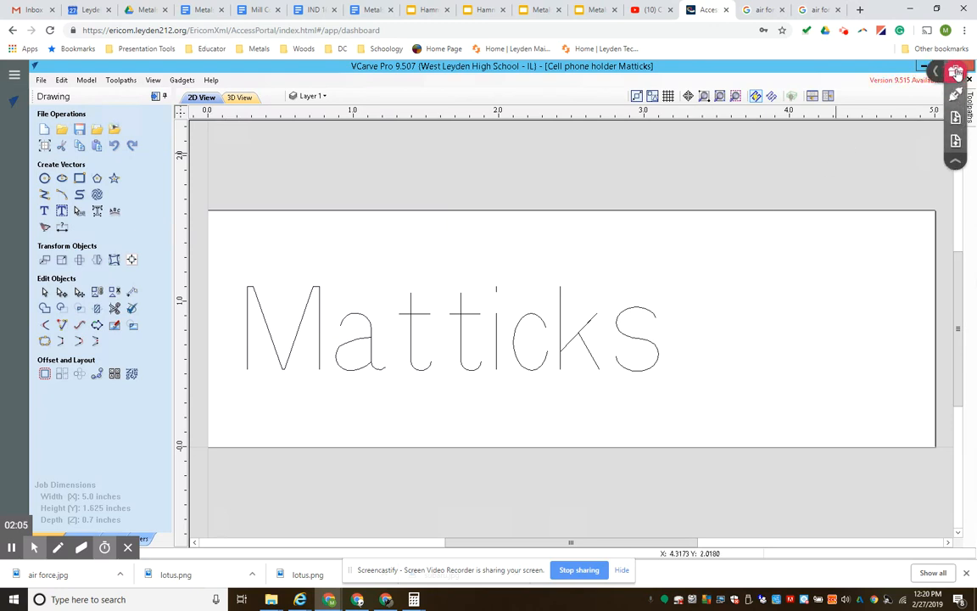
{"action": "left_click", "coordinate": [956, 143]}
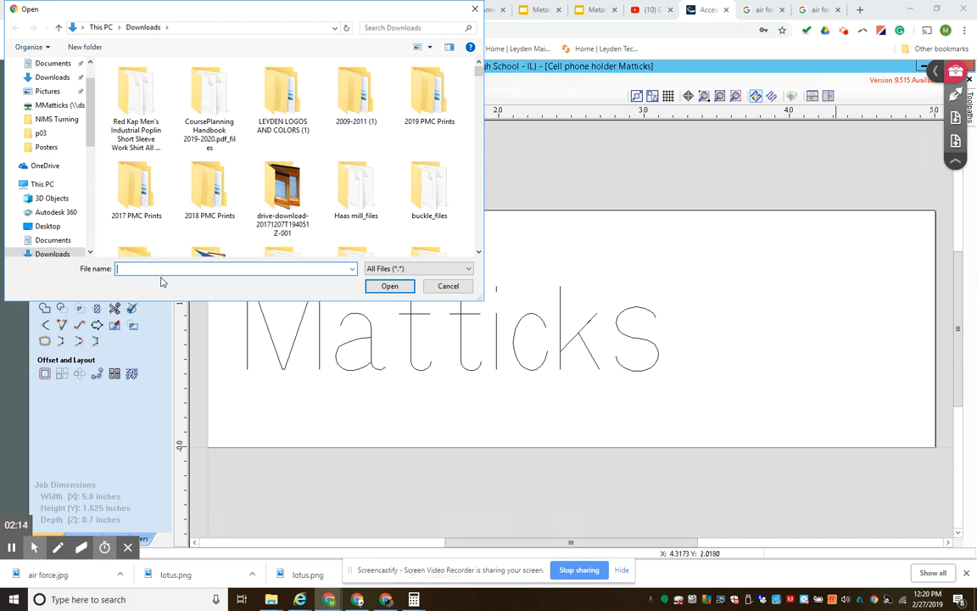
{"action": "type", "text": "air"}
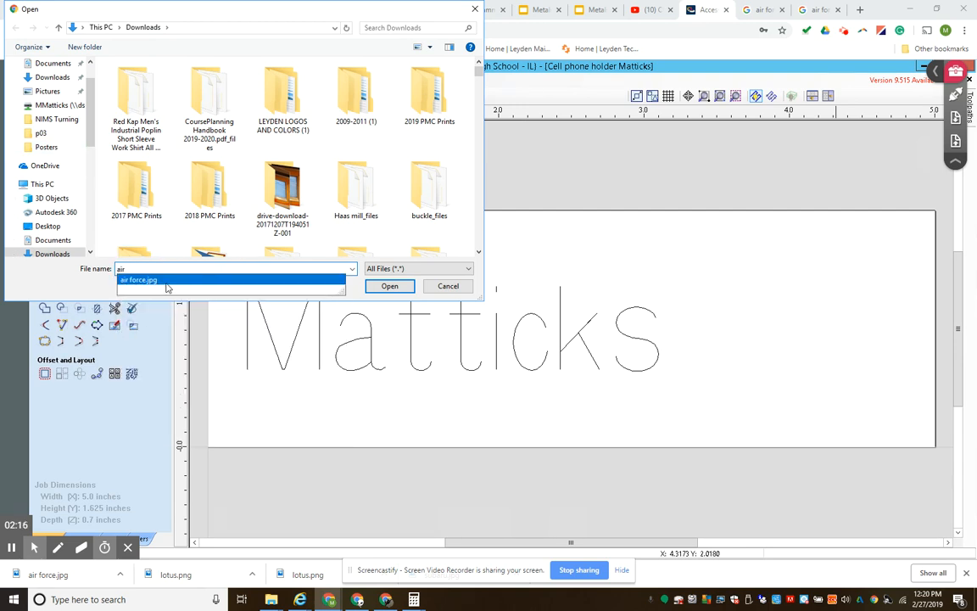
{"action": "left_click", "coordinate": [165, 281]}
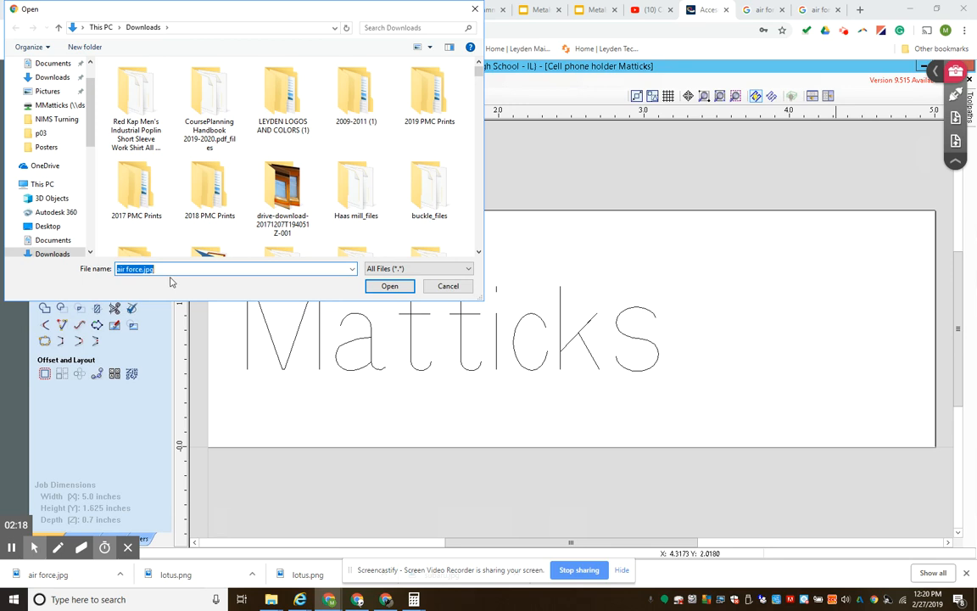
{"action": "left_click", "coordinate": [390, 286]}
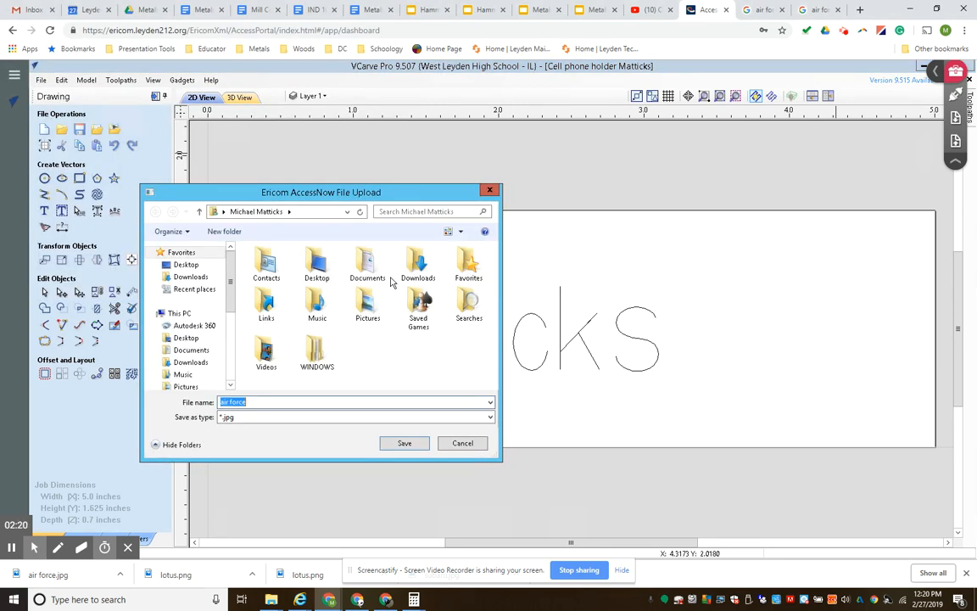
- Save the uploaded "air force" image to the personal network drive containing the subaru and hummer images
{"action": "left_click_drag", "start_coordinate": [231, 310], "coordinate": [231, 355]}
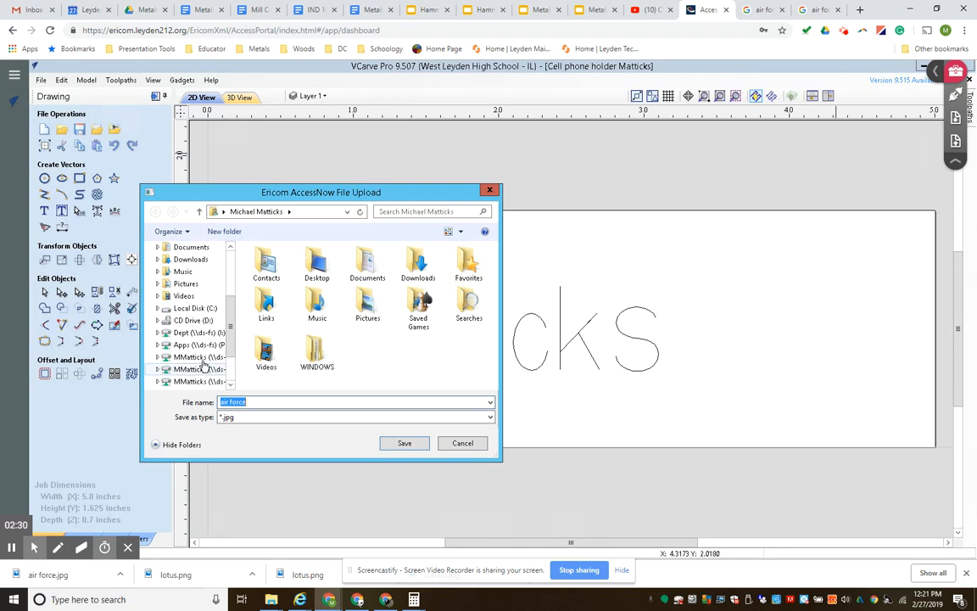
{"action": "left_click", "coordinate": [200, 370]}
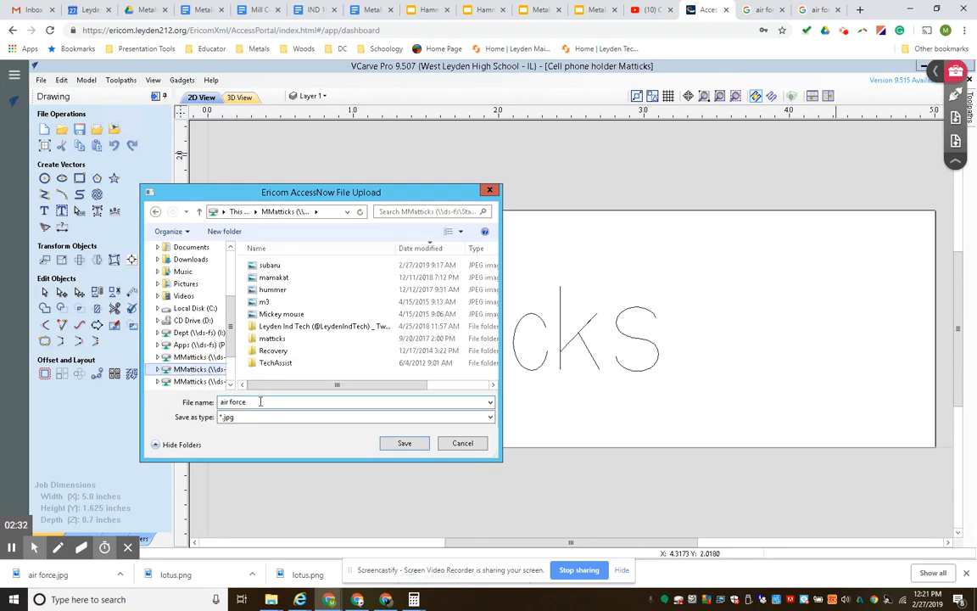
{"action": "left_click", "coordinate": [405, 445]}
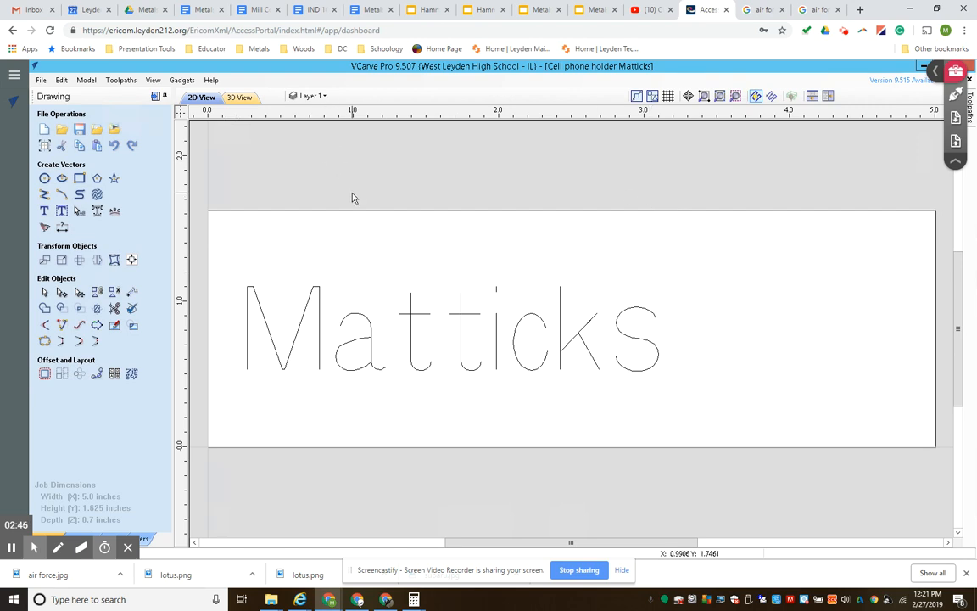
- Import the "air force" bitmap from the network drive into the cell phone holder drawing
{"action": "left_click", "coordinate": [113, 133]}
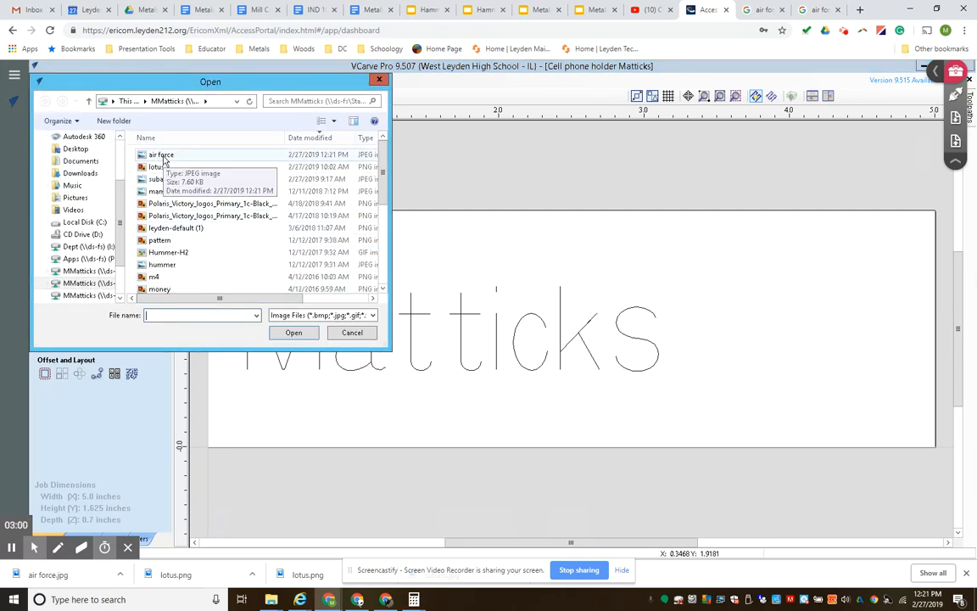
{"action": "double_click", "coordinate": [163, 155]}
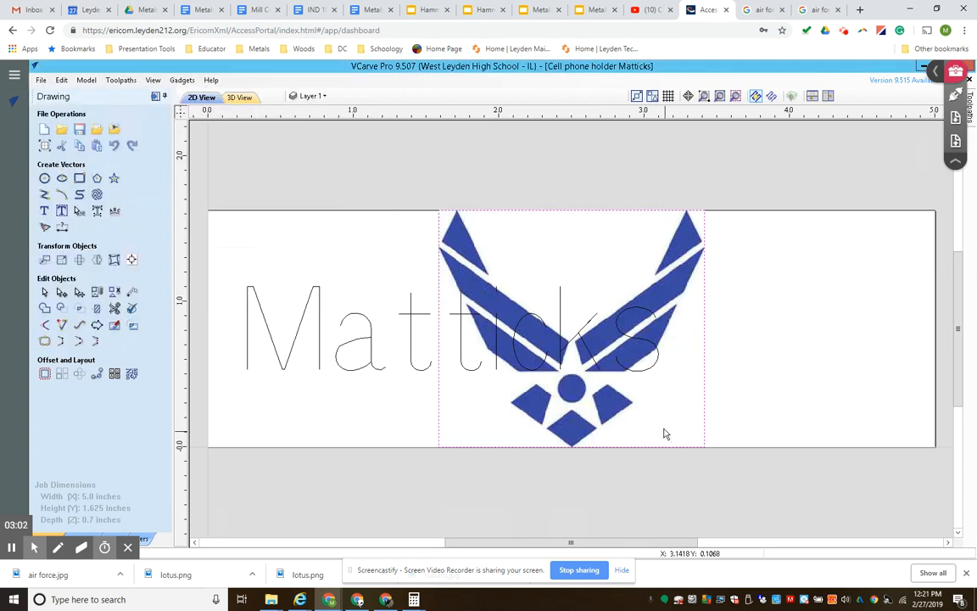
- Move the logo bitmap beside the end of the name text and shrink it to about 1.48 by 1.32 inches within the material
{"action": "left_click", "coordinate": [653, 287]}
{"action": "left_click_drag", "start_coordinate": [654, 291], "coordinate": [867, 297]}
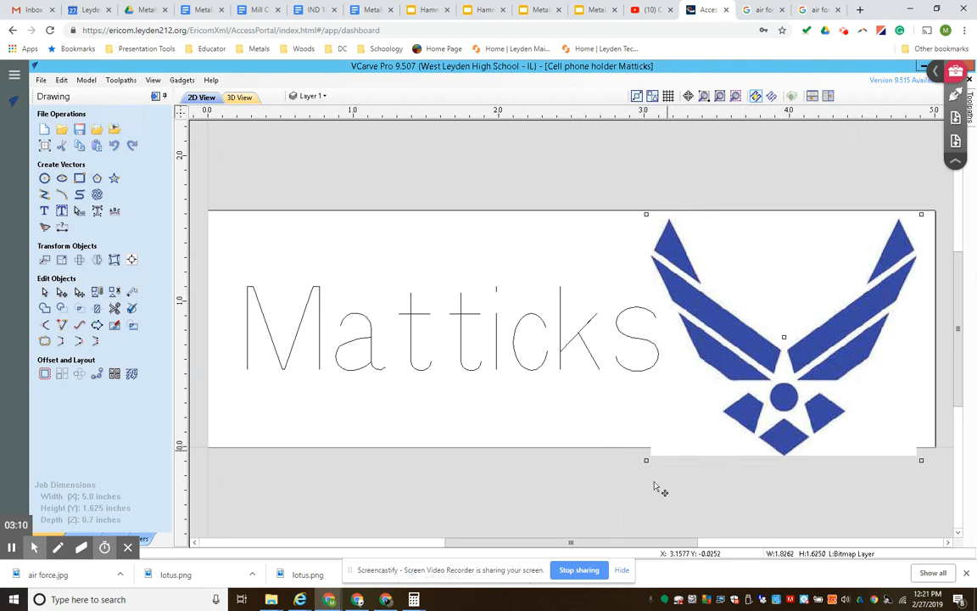
{"action": "left_click_drag", "start_coordinate": [647, 463], "coordinate": [727, 404]}
{"action": "mouse_move", "coordinate": [784, 338]}
{"action": "left_mouse_down"}
{"action": "mouse_move", "coordinate": [769, 342]}
{"action": "mouse_move", "coordinate": [774, 347]}
{"action": "left_mouse_up"}
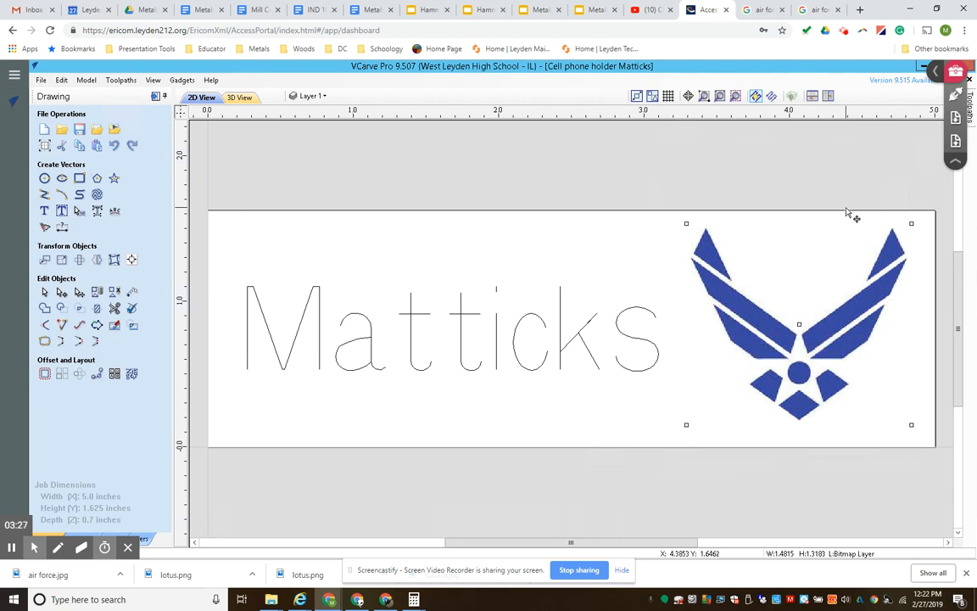
- Set up a Black / White bitmap trace of the Air Force logo with a threshold of 0.51 and preview its vectors
{"action": "left_click", "coordinate": [358, 349]}
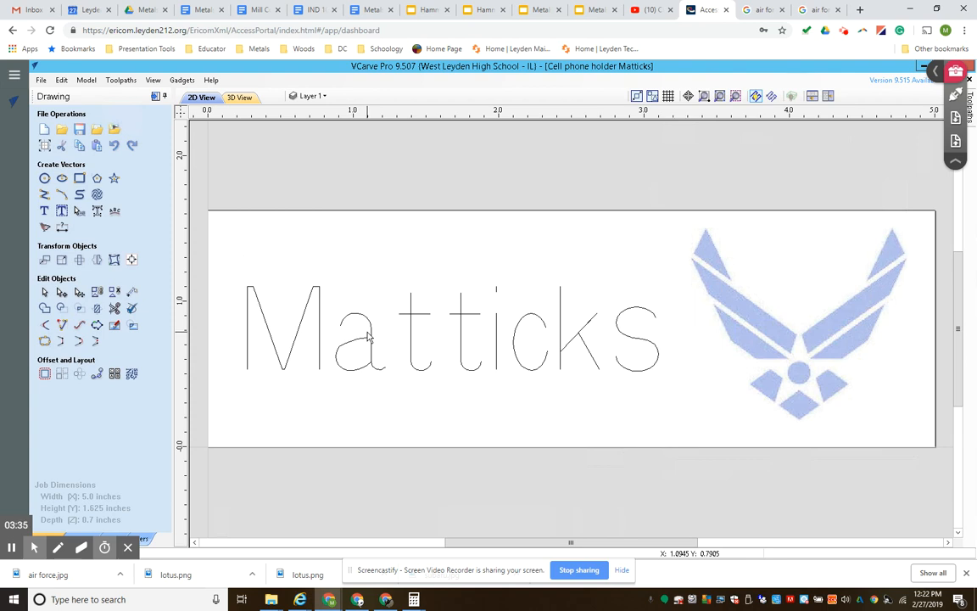
{"action": "left_click", "coordinate": [767, 314]}
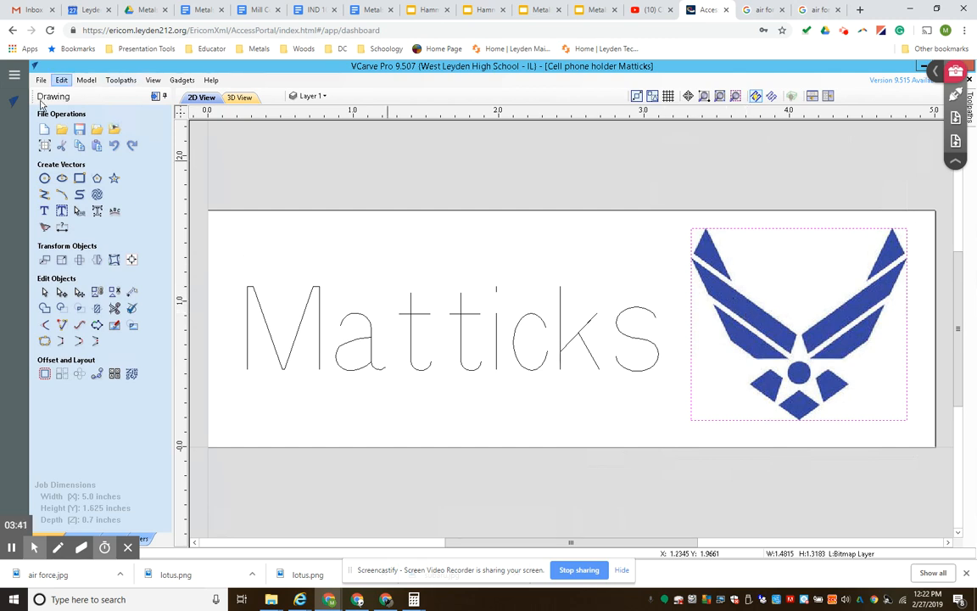
{"action": "left_click", "coordinate": [45, 229]}
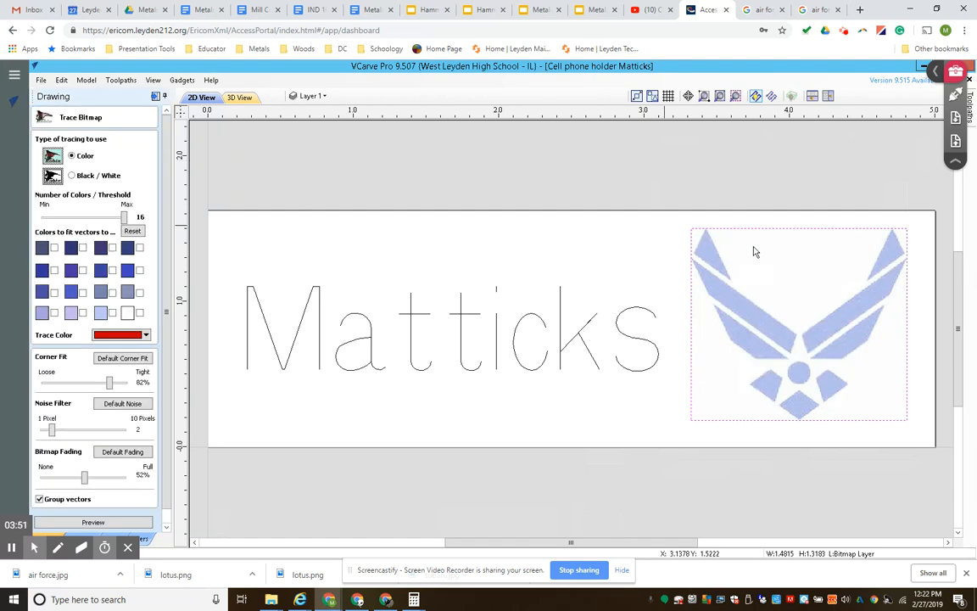
{"action": "left_click", "coordinate": [72, 175]}
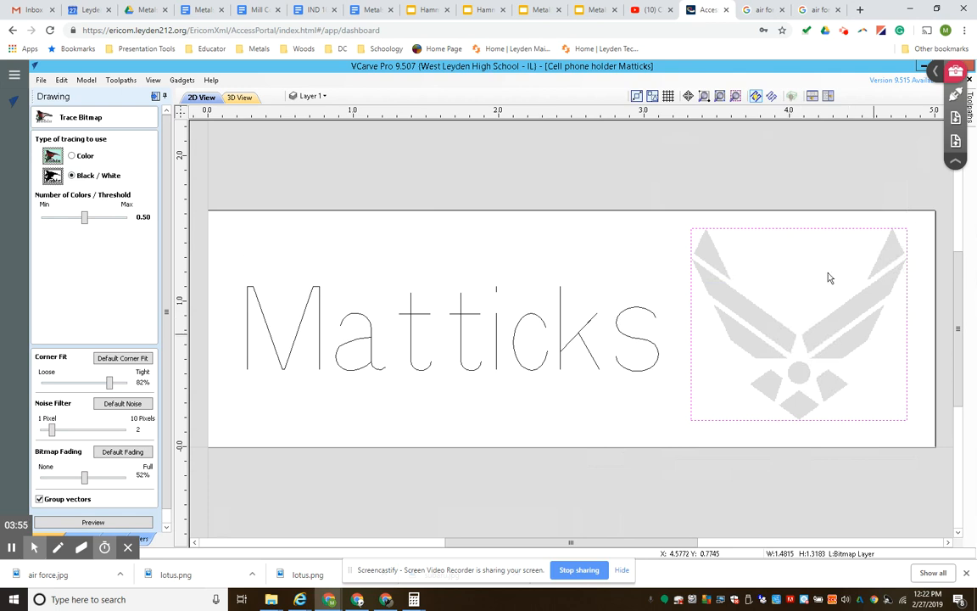
{"action": "left_click_drag", "start_coordinate": [84, 217], "coordinate": [140, 223]}
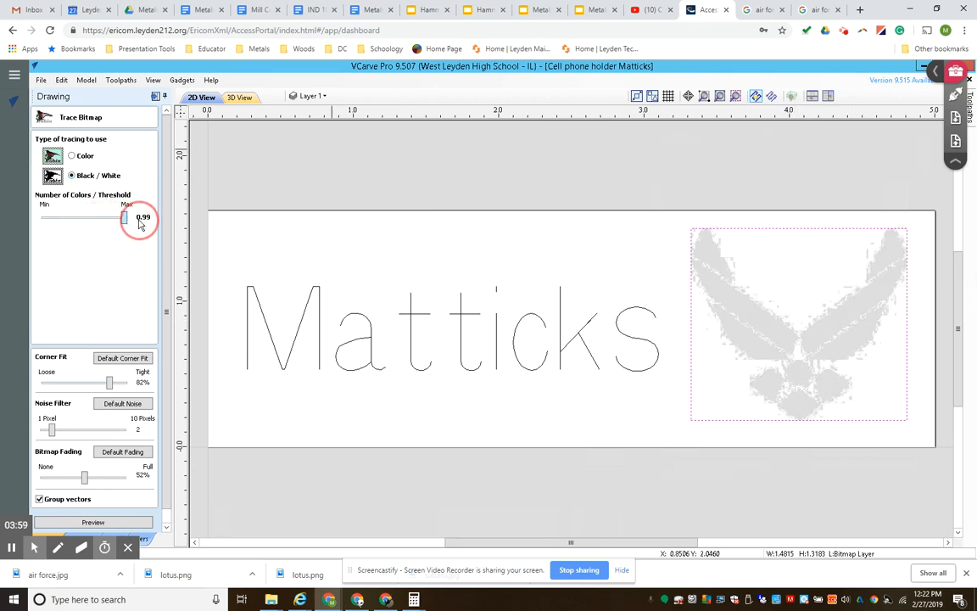
{"action": "mouse_move", "coordinate": [124, 218]}
{"action": "left_mouse_down"}
{"action": "mouse_move", "coordinate": [79, 218]}
{"action": "mouse_move", "coordinate": [88, 226]}
{"action": "left_mouse_up"}
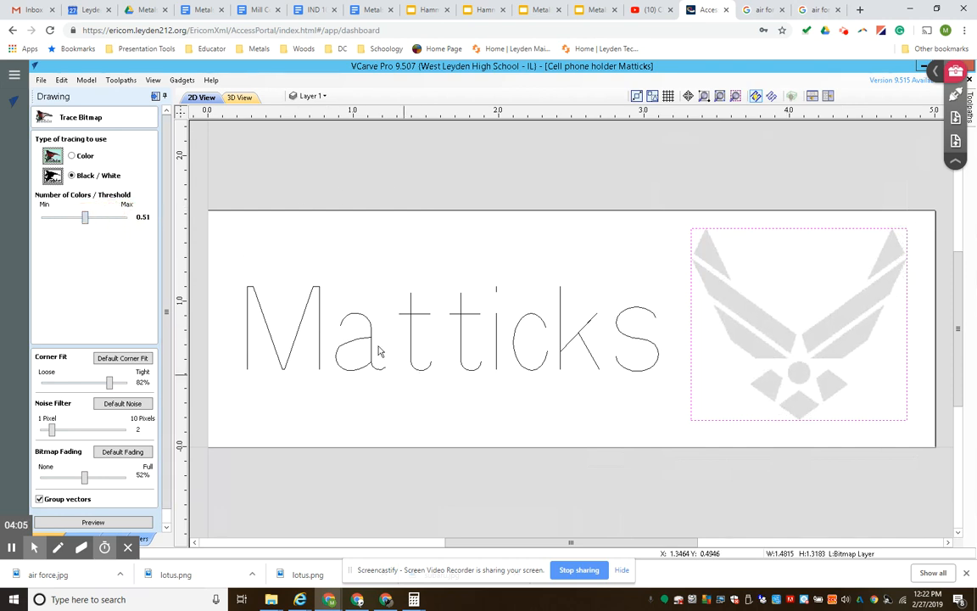
{"action": "left_click_drag", "start_coordinate": [166, 311], "coordinate": [165, 349]}
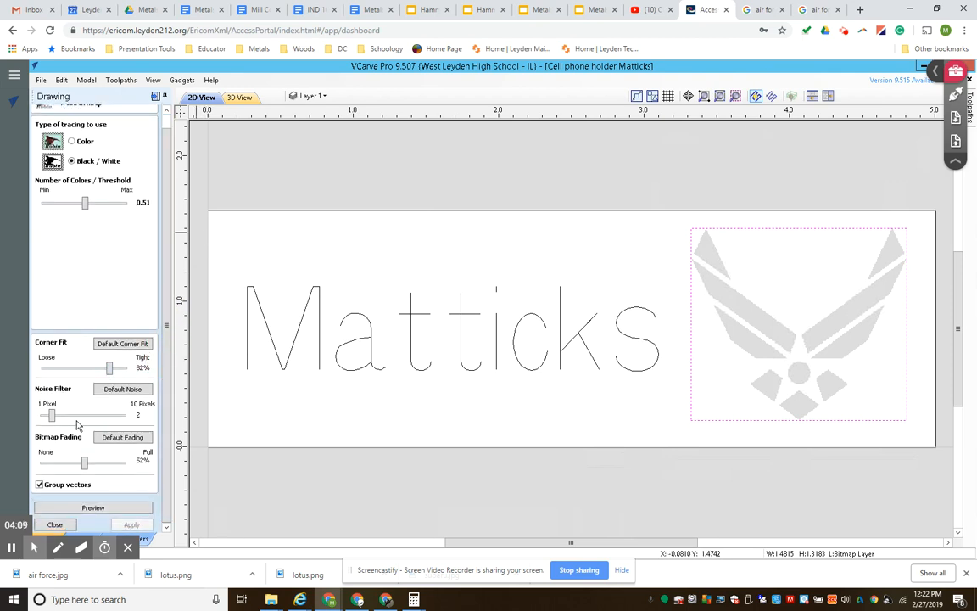
{"action": "left_click", "coordinate": [109, 508]}
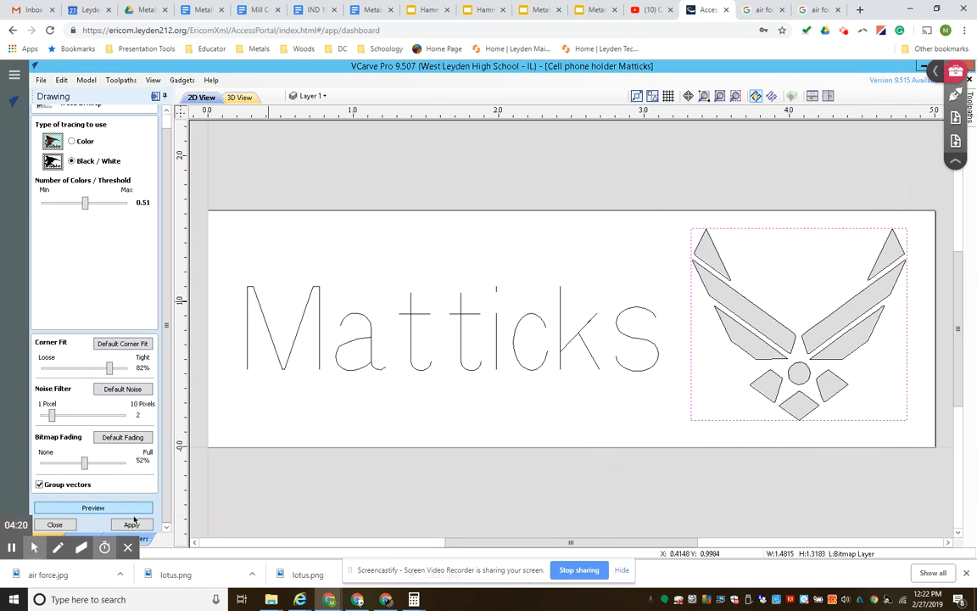
- Preview the trace with a corner fit of 100%, return the corner fit to 82%, and apply the trace
{"action": "left_click_drag", "start_coordinate": [110, 370], "coordinate": [141, 368]}
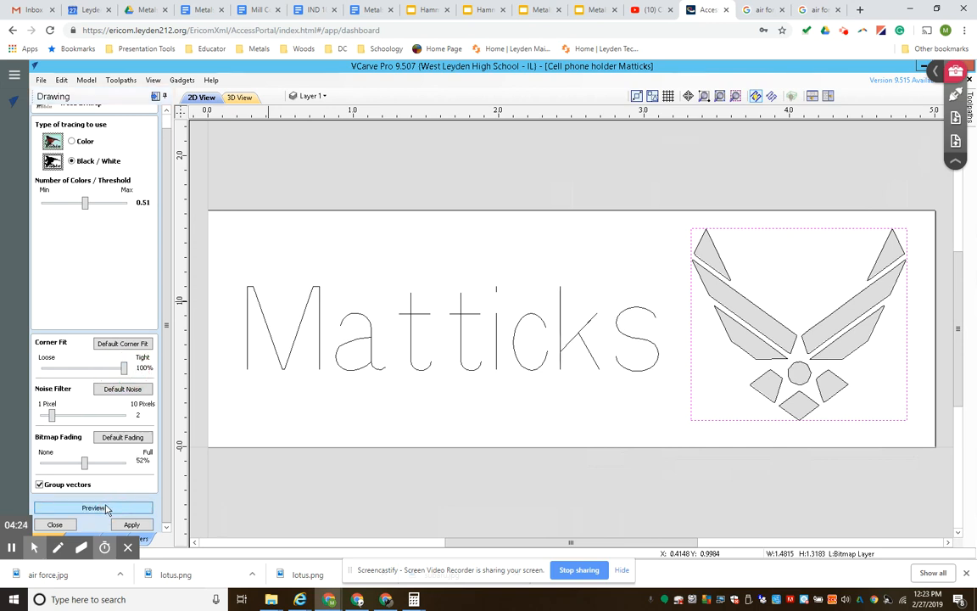
{"action": "left_click_drag", "start_coordinate": [125, 368], "coordinate": [109, 368]}
{"action": "left_click", "coordinate": [110, 370]}
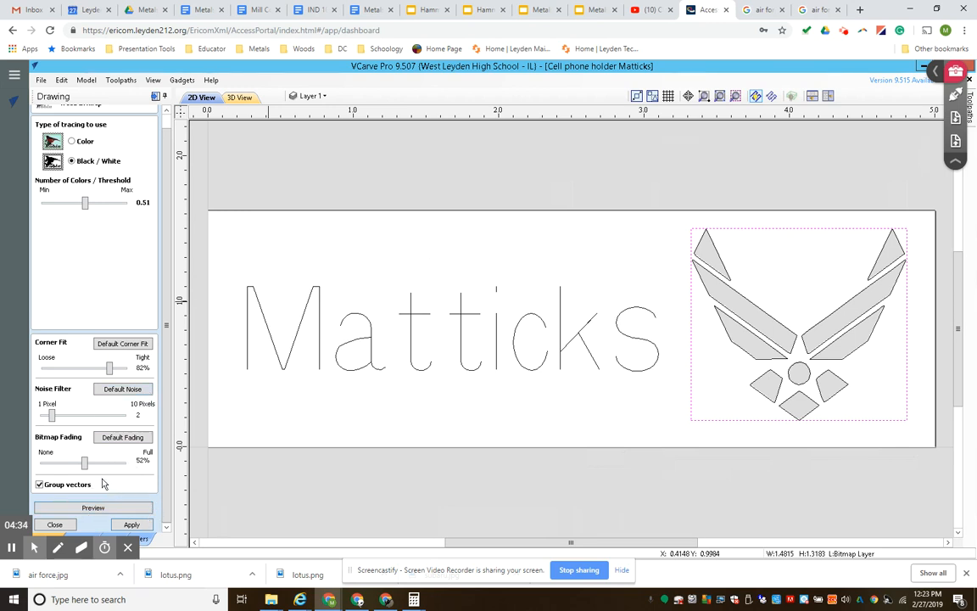
{"action": "left_click", "coordinate": [133, 525]}
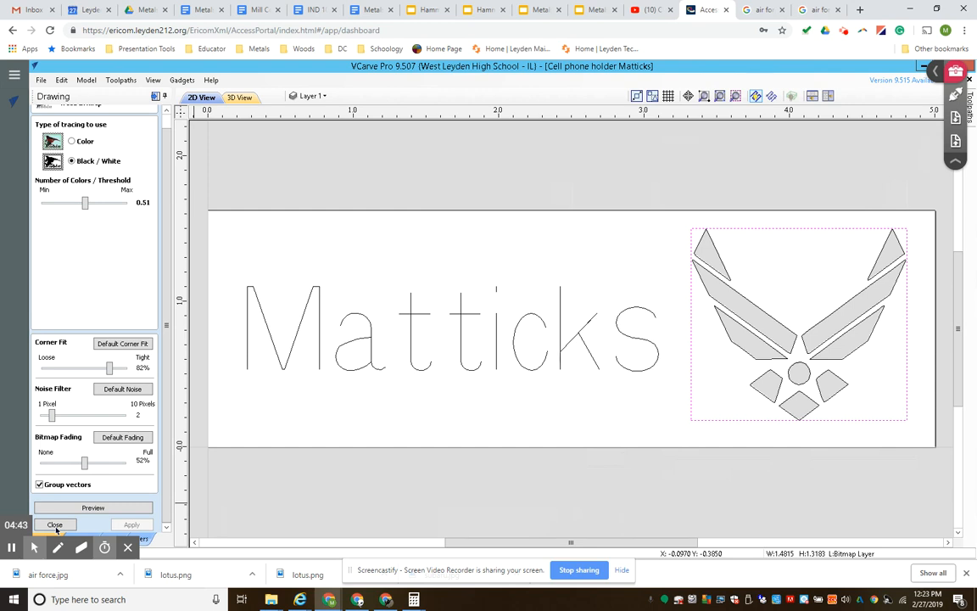
{"action": "mouse_move", "coordinate": [57, 524]}
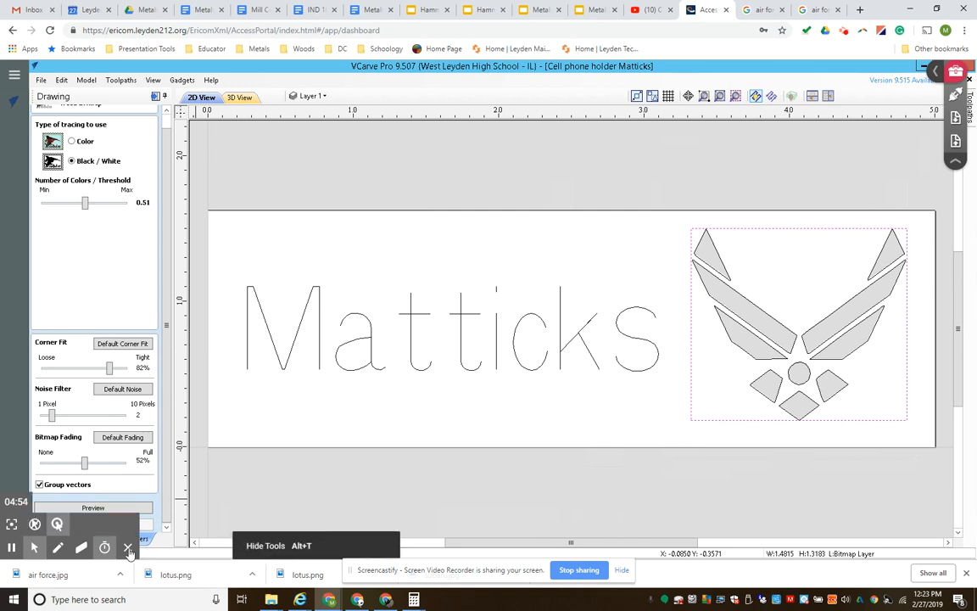
{"action": "left_click_drag", "start_coordinate": [170, 468], "coordinate": [172, 477]}
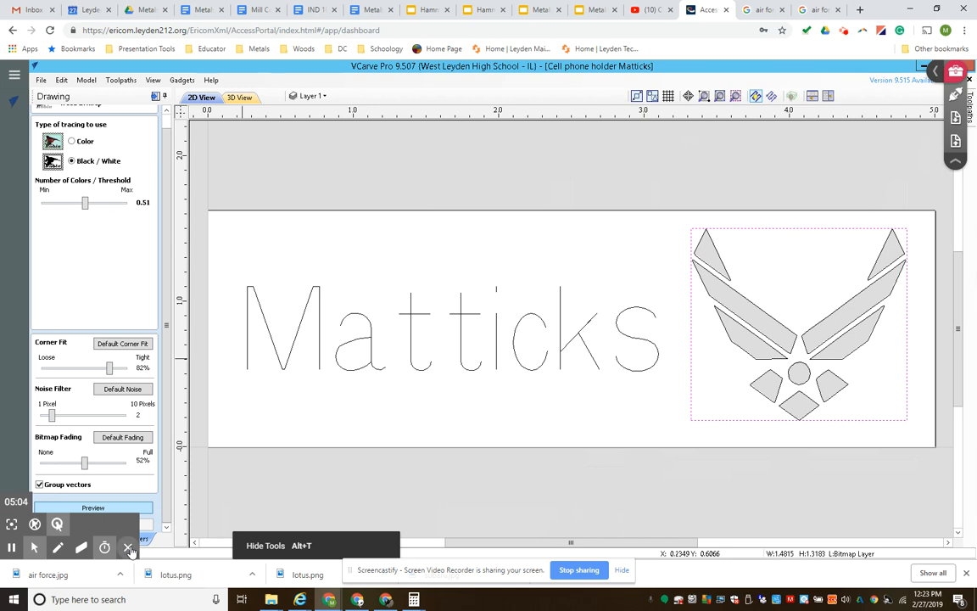
{"action": "left_click_drag", "start_coordinate": [169, 483], "coordinate": [173, 420]}
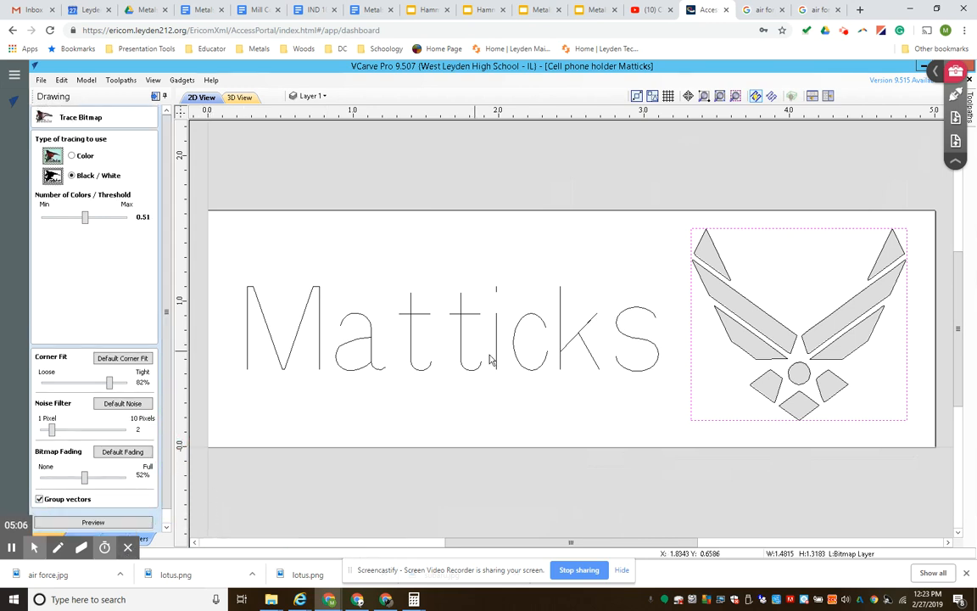
- Delete the Air Force logo bitmap from behind its traced vectors, keeping only the outlines
{"action": "left_click", "coordinate": [752, 317]}
{"action": "left_click", "coordinate": [753, 318]}
{"action": "key", "text": "Delete"}
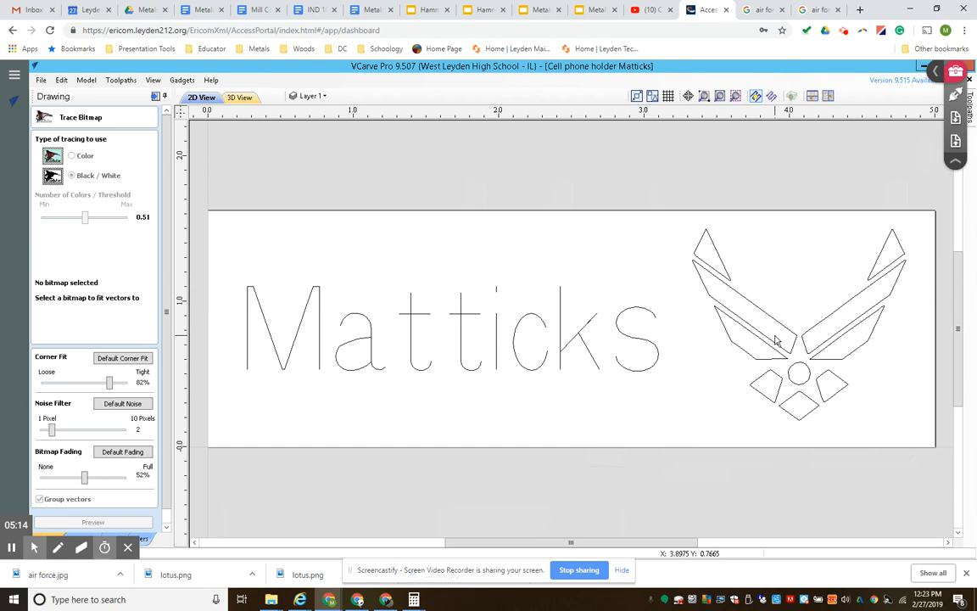
{"action": "right_click", "coordinate": [773, 336]}
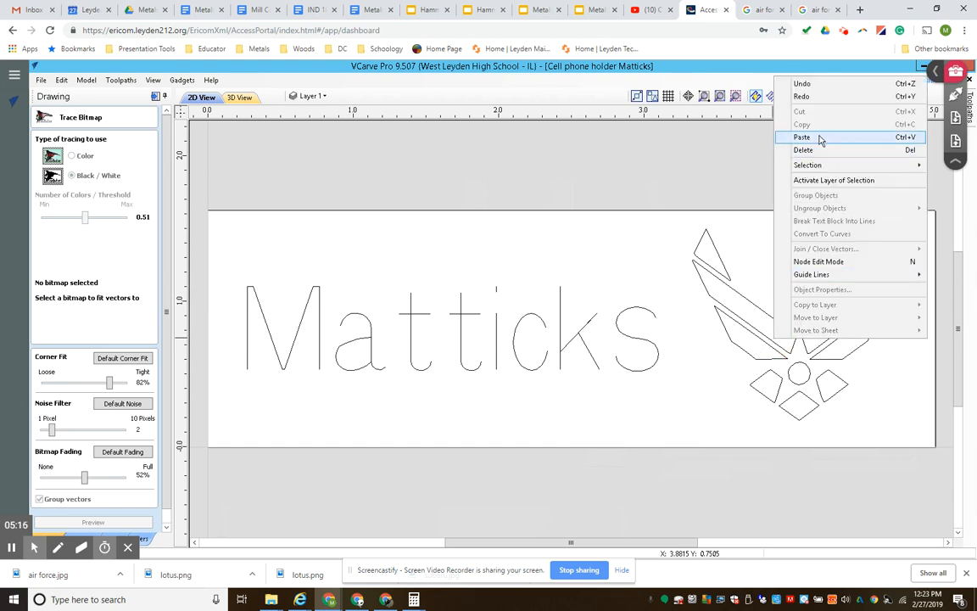
{"action": "left_click", "coordinate": [760, 259]}
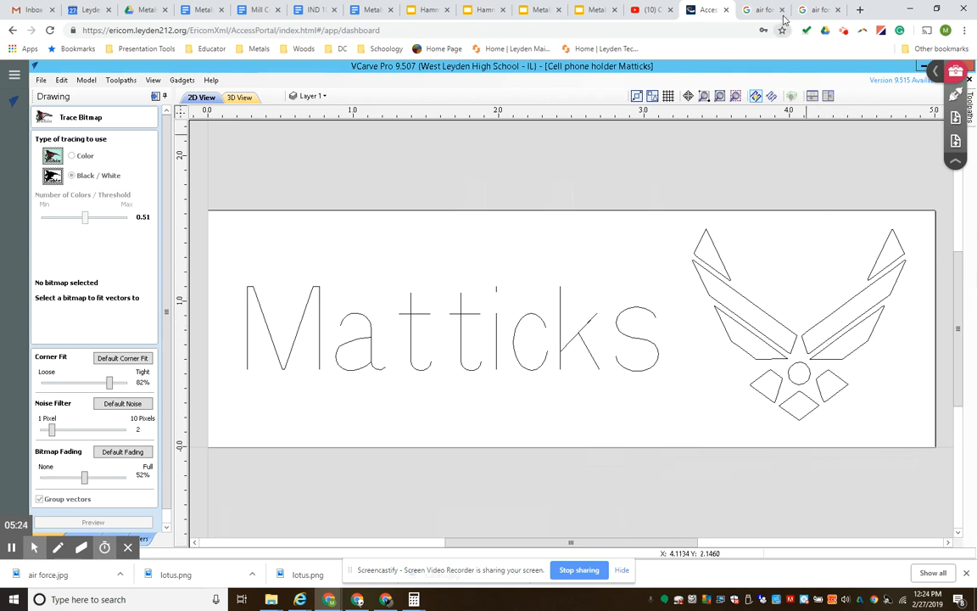
- Look at the original Air Force logo in the Google image results and return to the VCarve Pro session
{"action": "left_click", "coordinate": [818, 10]}
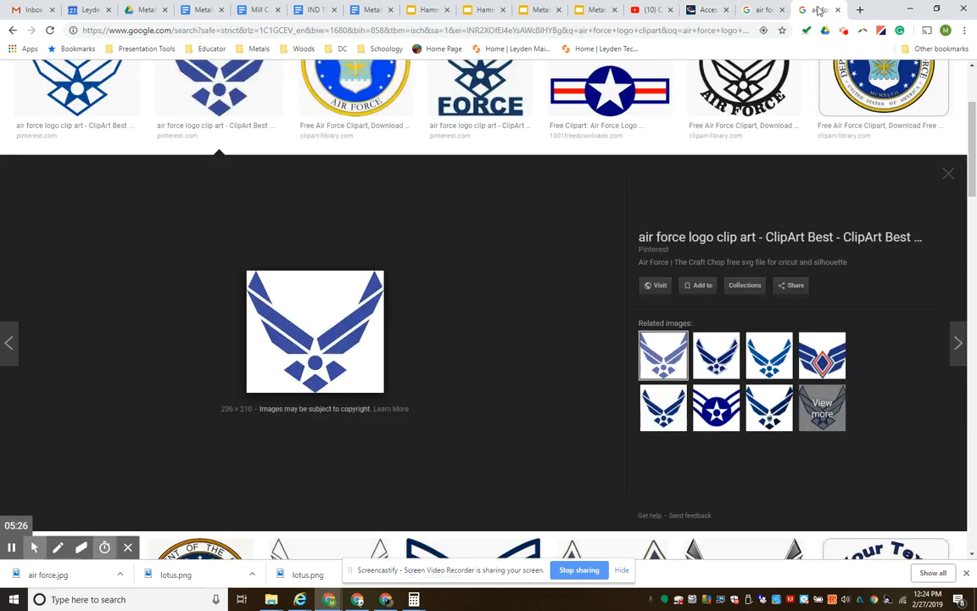
{"action": "left_click", "coordinate": [709, 12]}
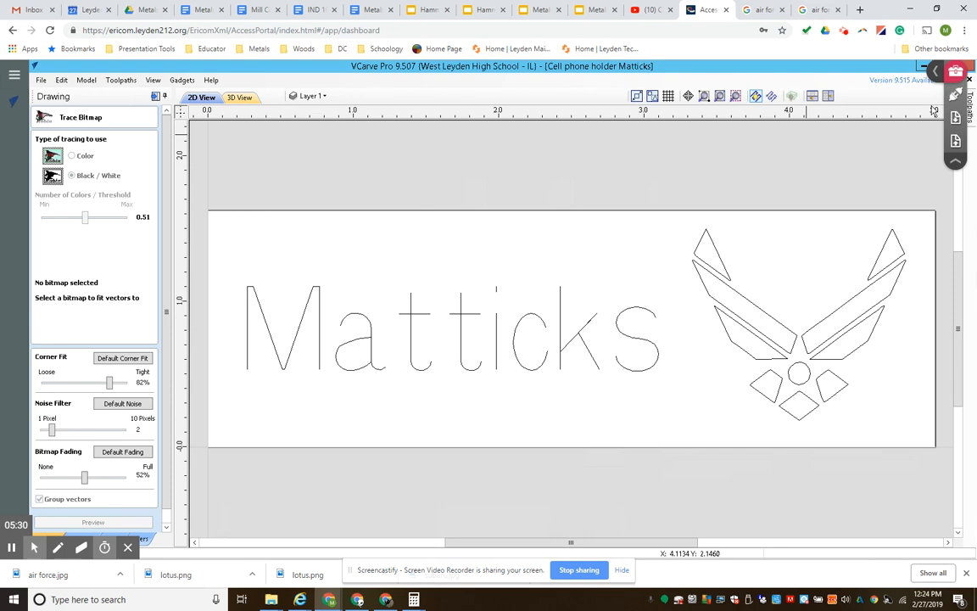